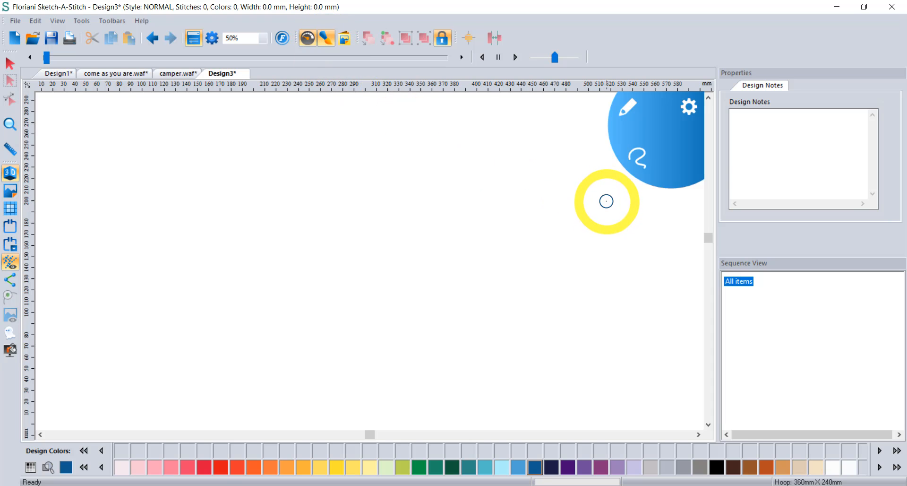
Draw a heart-shaped appliqué about 140 mm wide and 129 mm high in the empty design.
click(627, 108)
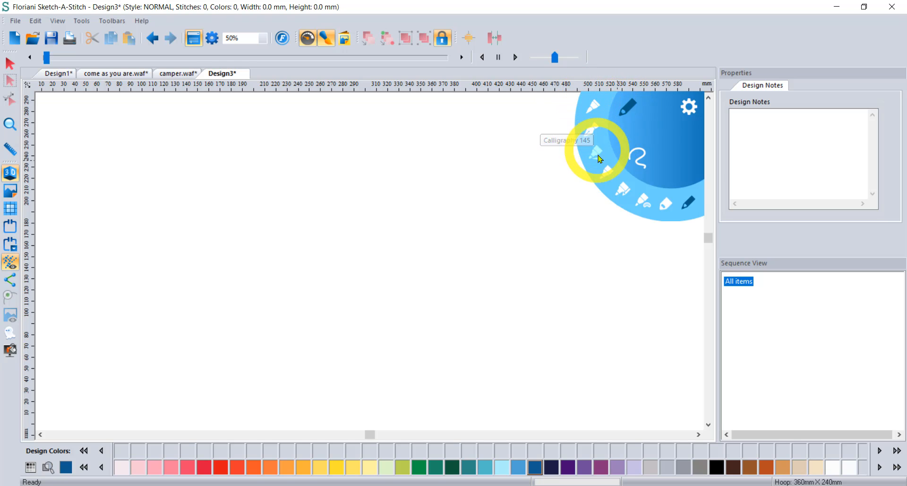
click(622, 193)
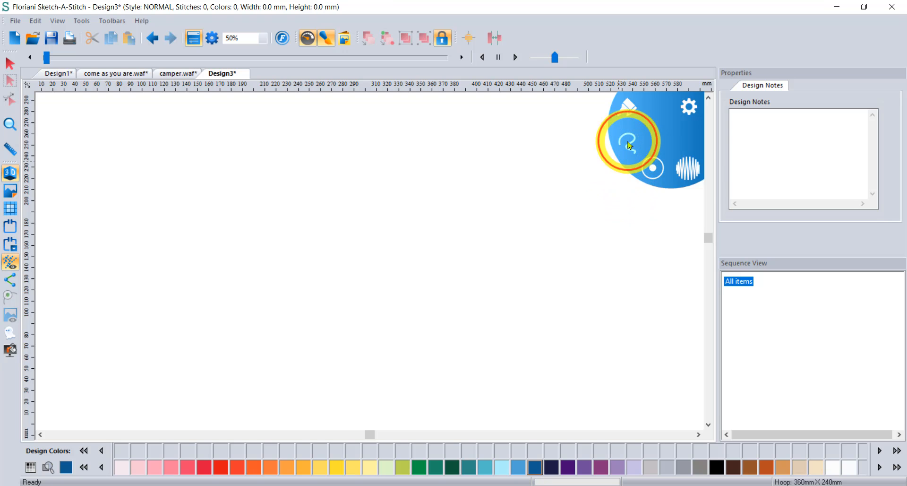
click(629, 144)
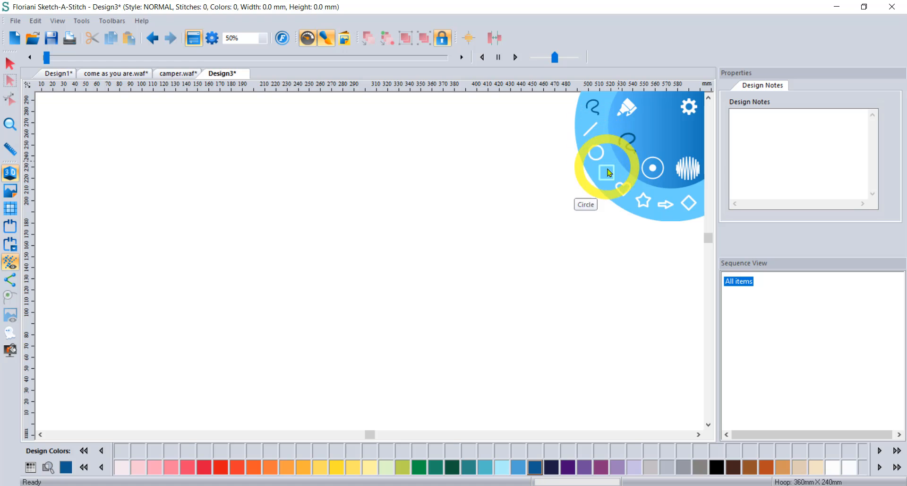
click(622, 196)
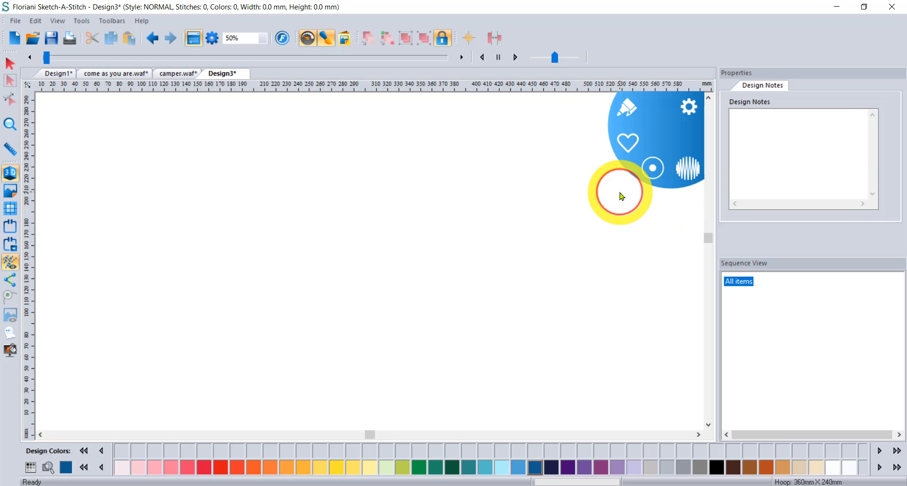
click(656, 171)
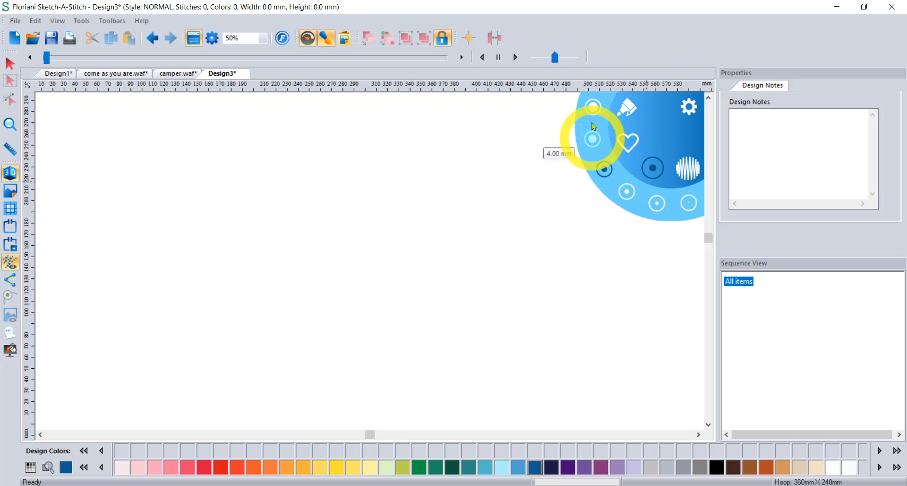
click(696, 169)
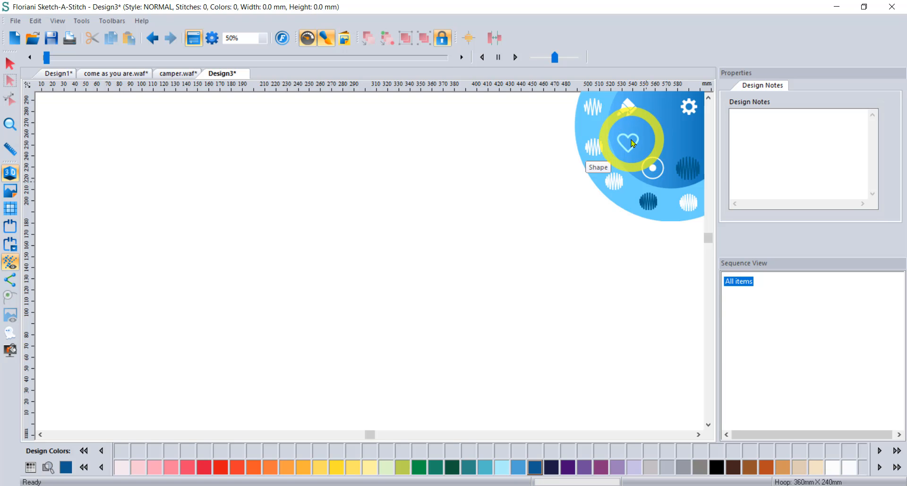
drag(163, 173, 318, 195)
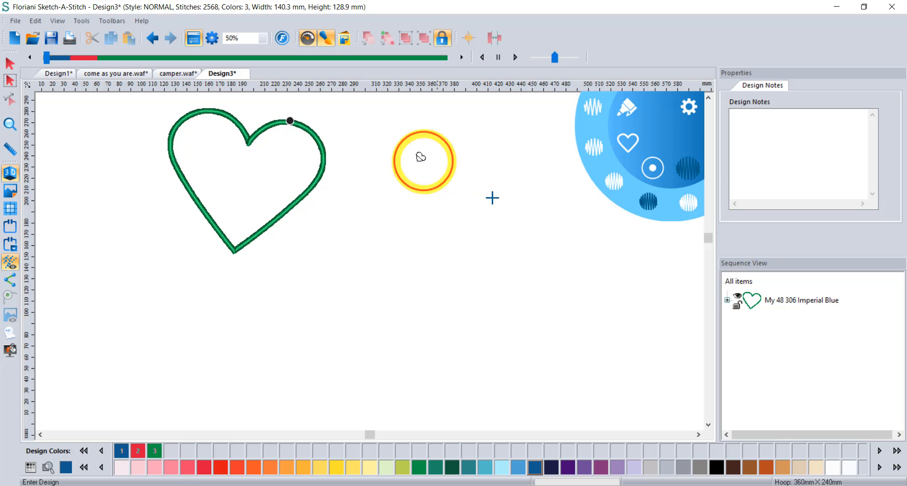
Draw a second heart appliqué beside the first and a third one below them starting with Raspberry Rhapsody.
drag(492, 196, 536, 226)
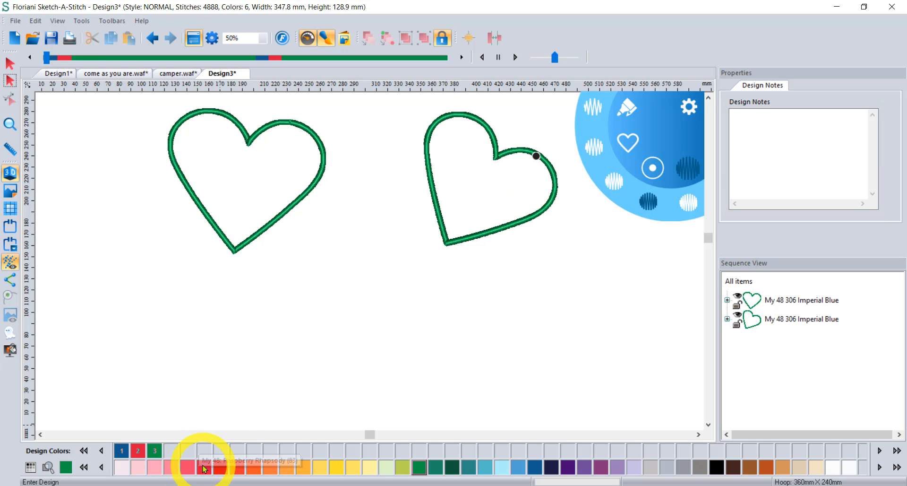
click(205, 468)
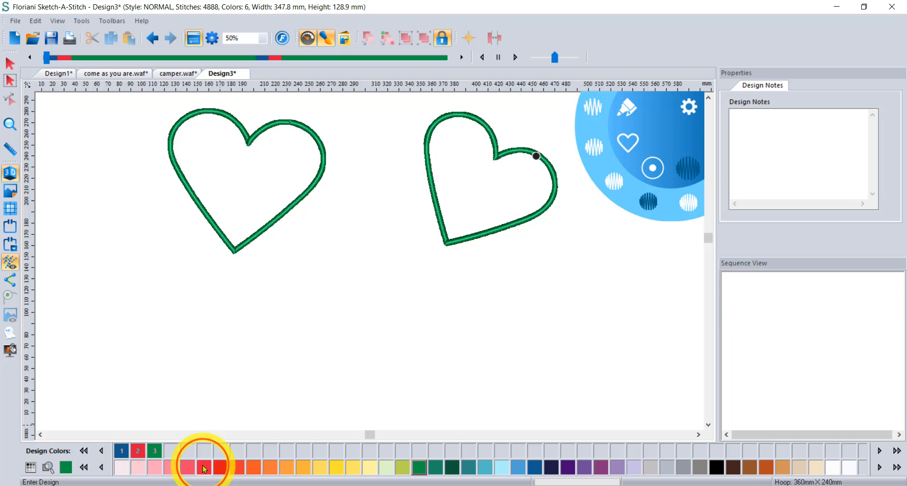
drag(328, 291, 452, 327)
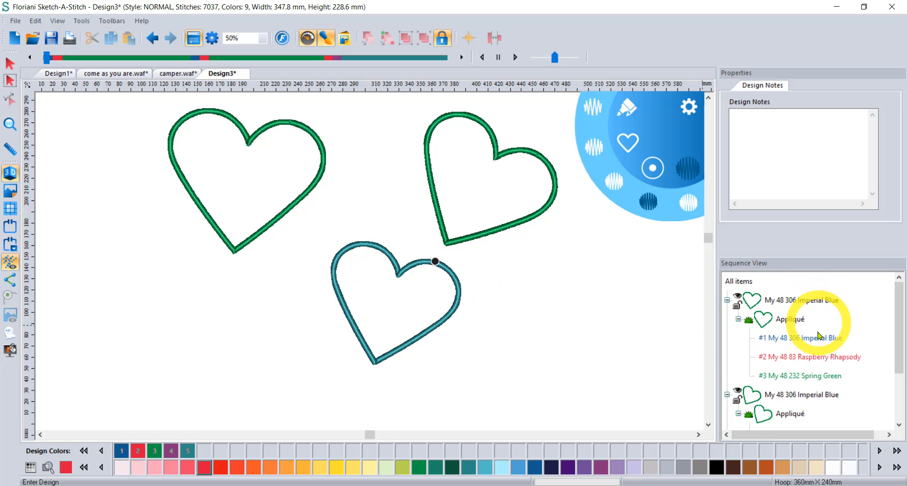
Delete the second and third heart appliqués from the design, keeping only the first heart.
click(787, 396)
key(Delete)
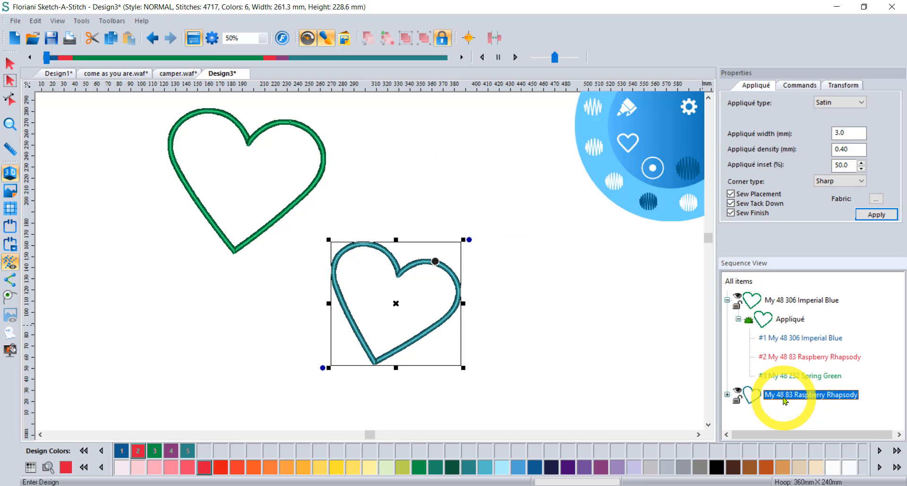
key(Delete)
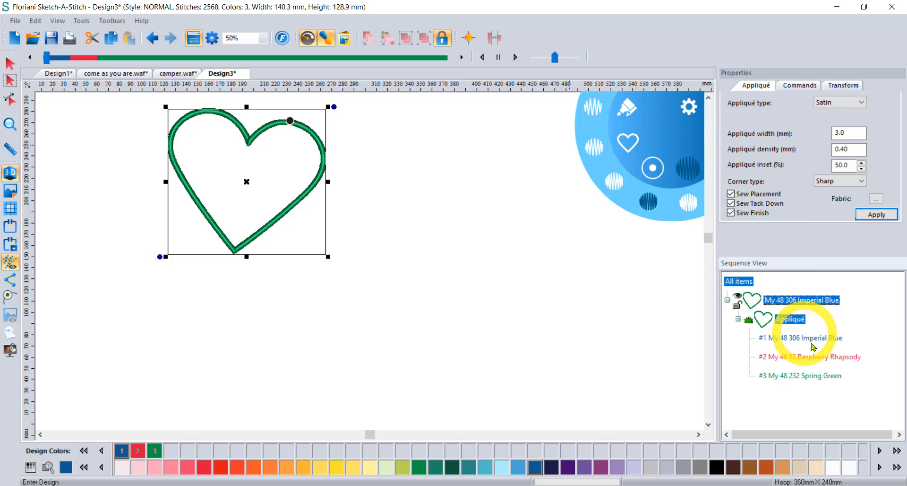
Recolour the remaining heart appliqué's third thread, the finish stitching, to Fire Engine Red.
click(811, 339)
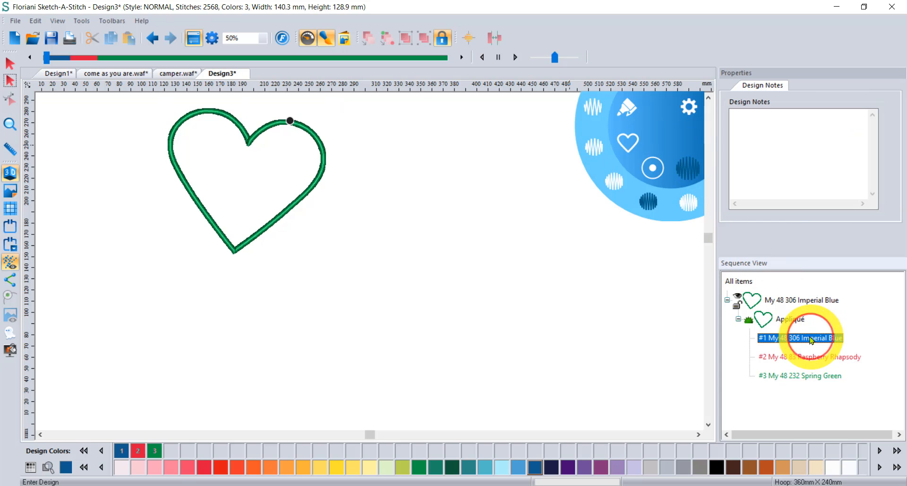
click(812, 357)
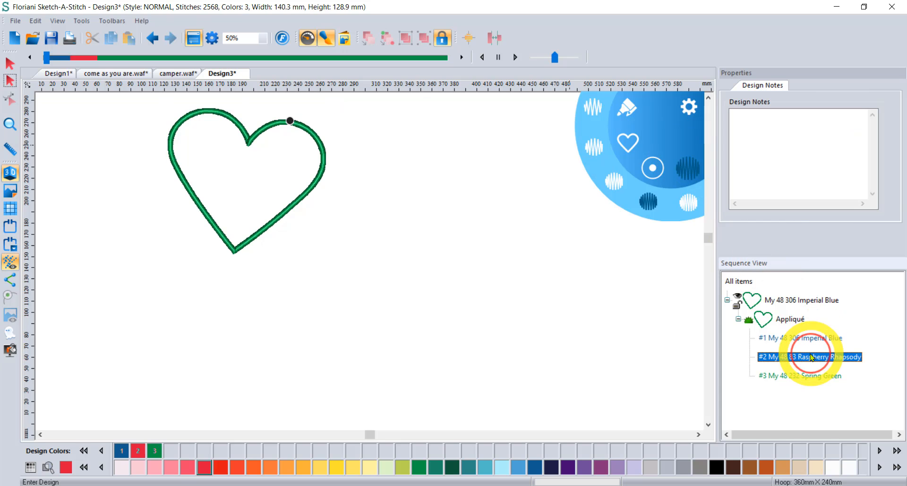
click(814, 375)
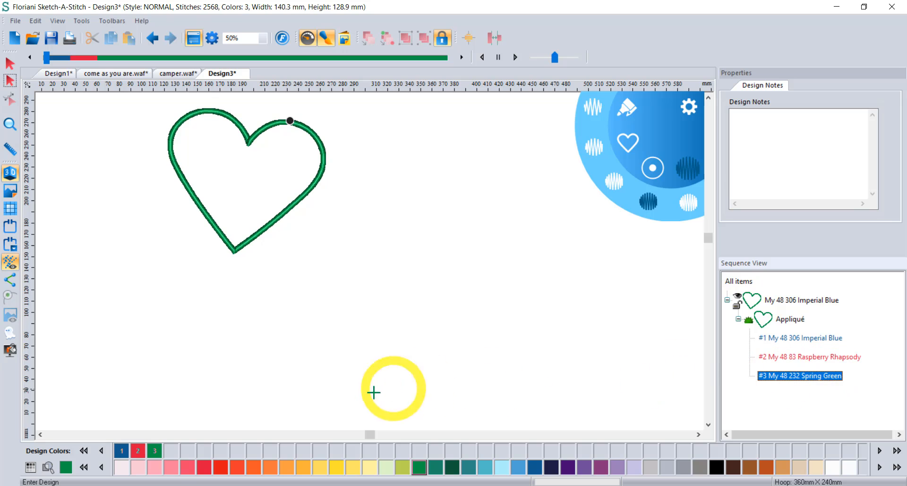
click(221, 467)
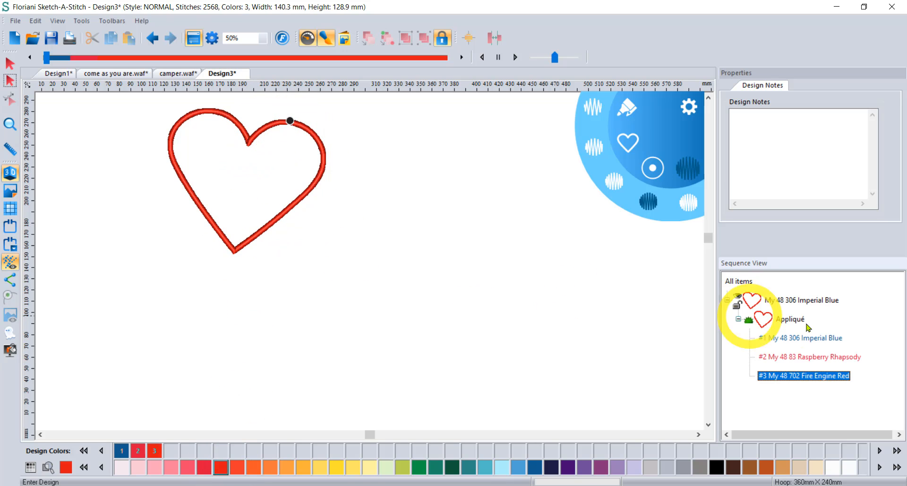
Set the heart appliqué's second thread to Tahoe Blue and its first thread to Spring Green.
click(805, 358)
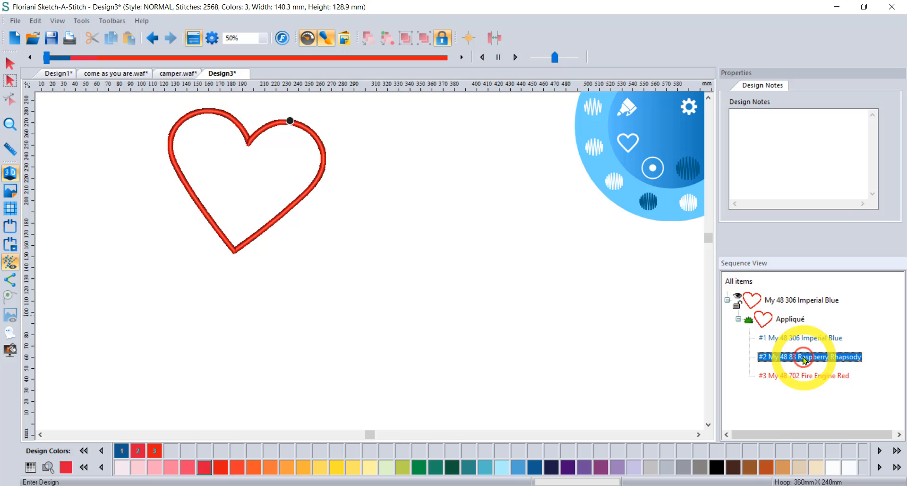
click(519, 468)
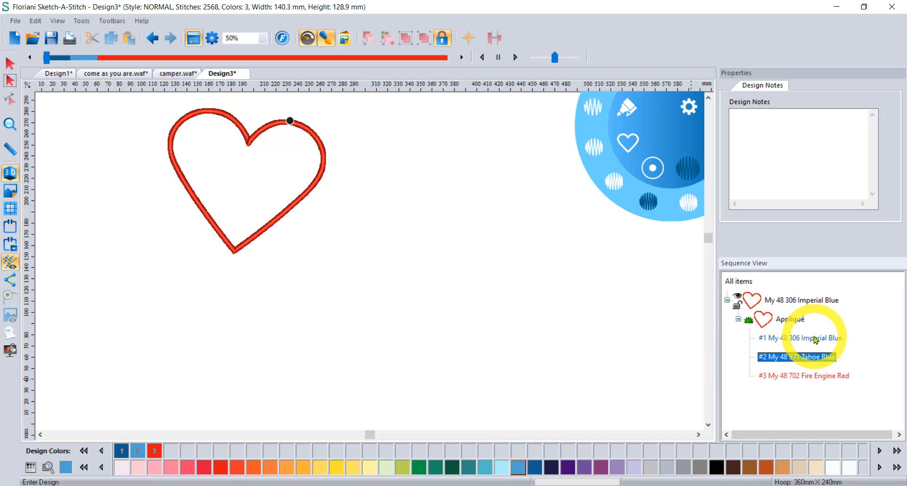
click(816, 338)
click(419, 467)
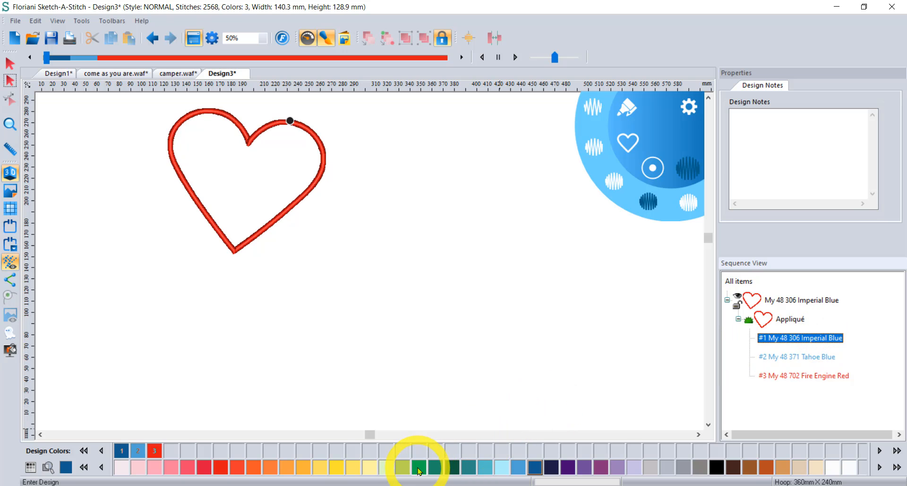
Try a smaller heart appliqué in the new thread colours beside the first heart, and undo it.
click(432, 257)
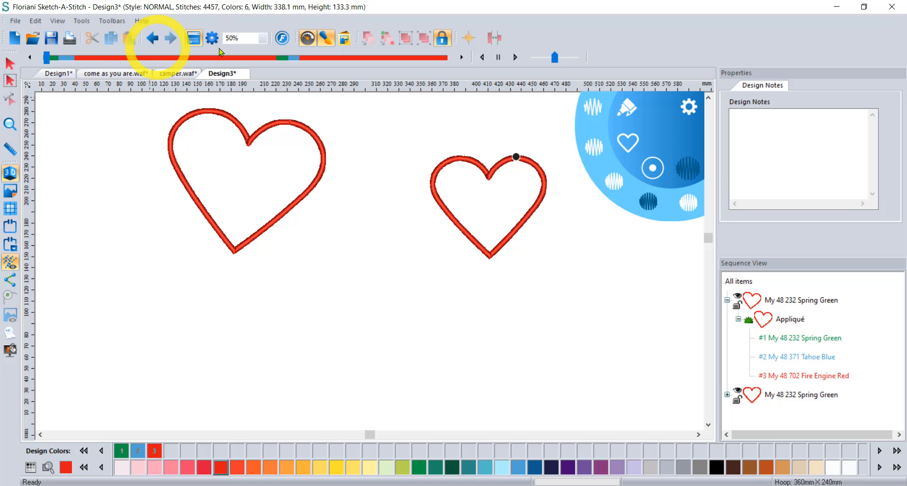
click(152, 39)
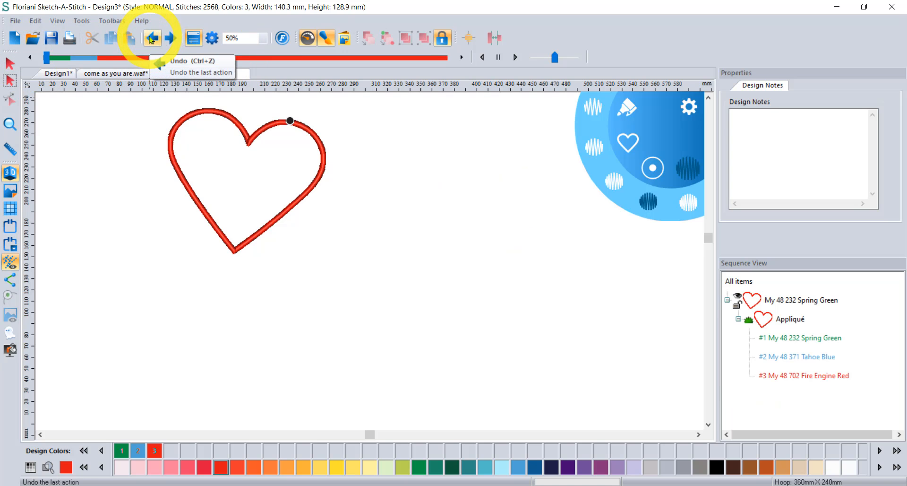
Preview the heart appliqué's stitching sequence from the first stitch to the last.
click(47, 58)
drag(47, 58, 448, 62)
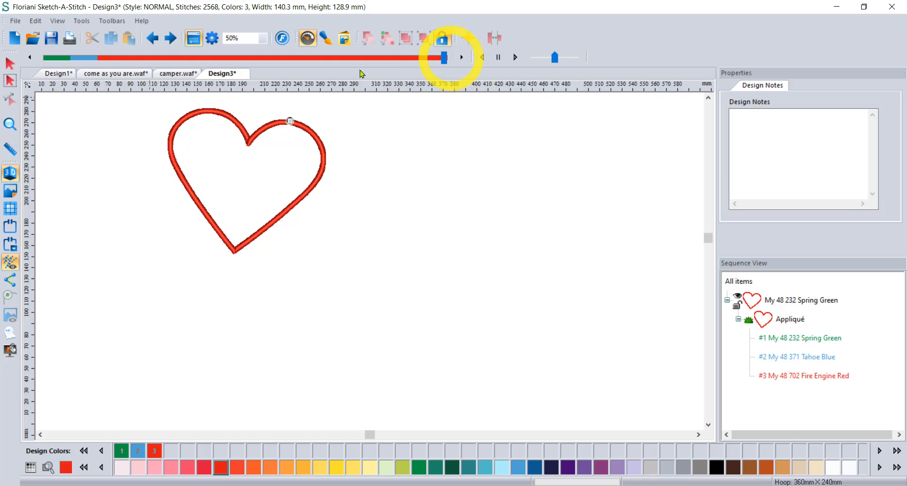
Select the heart appliqué and choose Satin as its appliqué type.
click(9, 63)
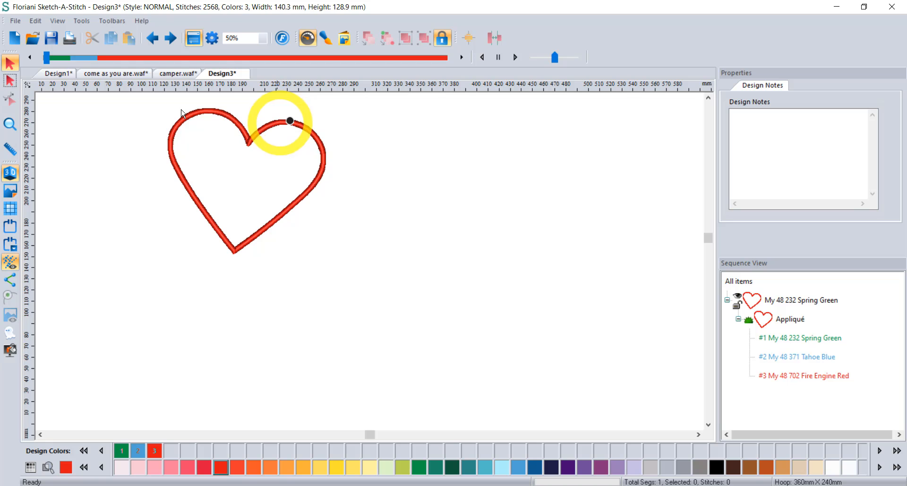
click(276, 137)
click(281, 124)
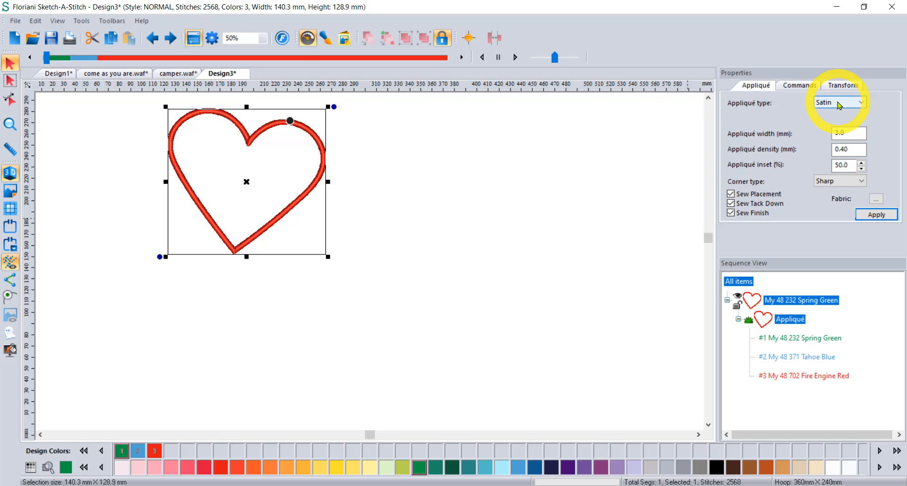
click(839, 103)
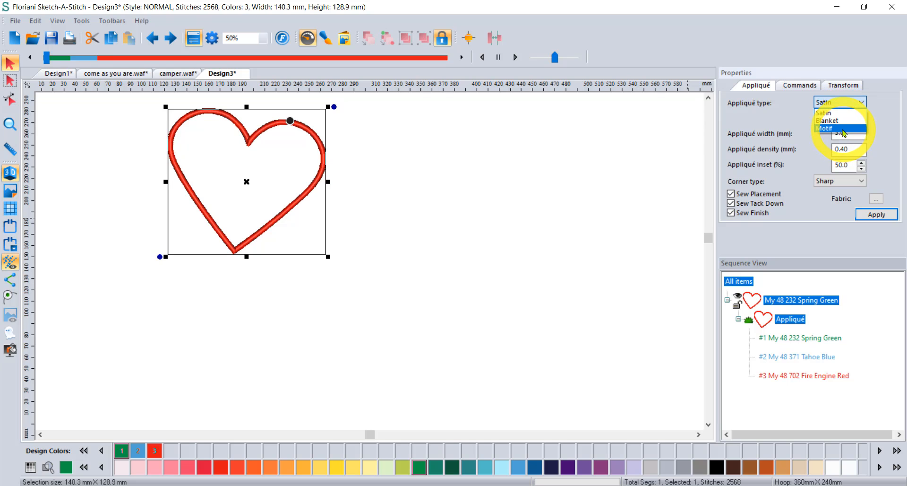
click(841, 113)
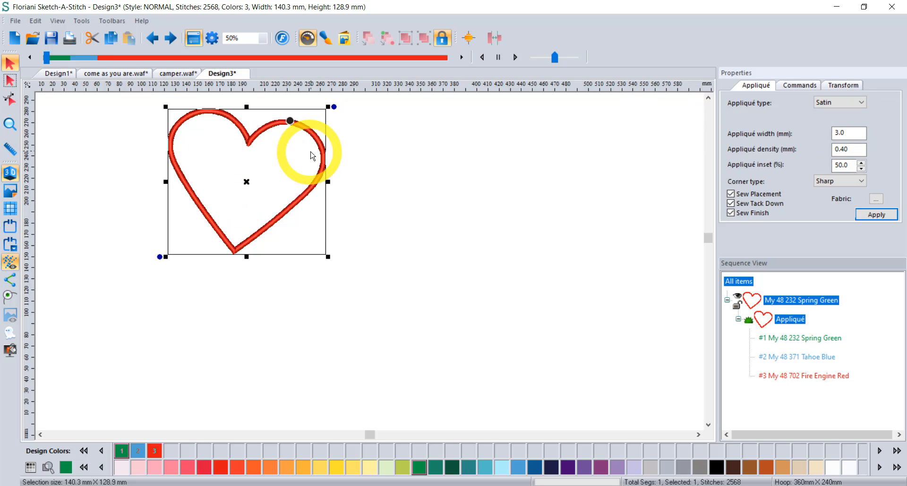
Set the heart's appliqué width to 4 mm and apply it.
click(10, 124)
drag(282, 130, 363, 165)
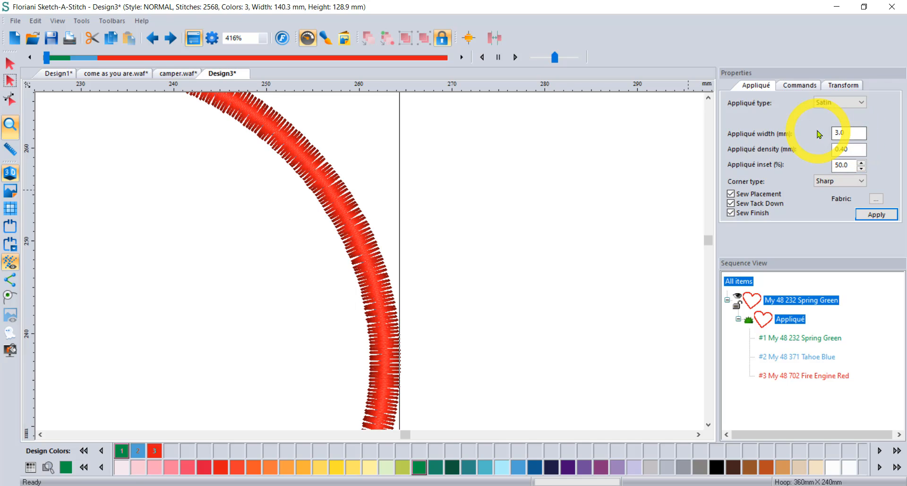
drag(848, 133, 799, 134)
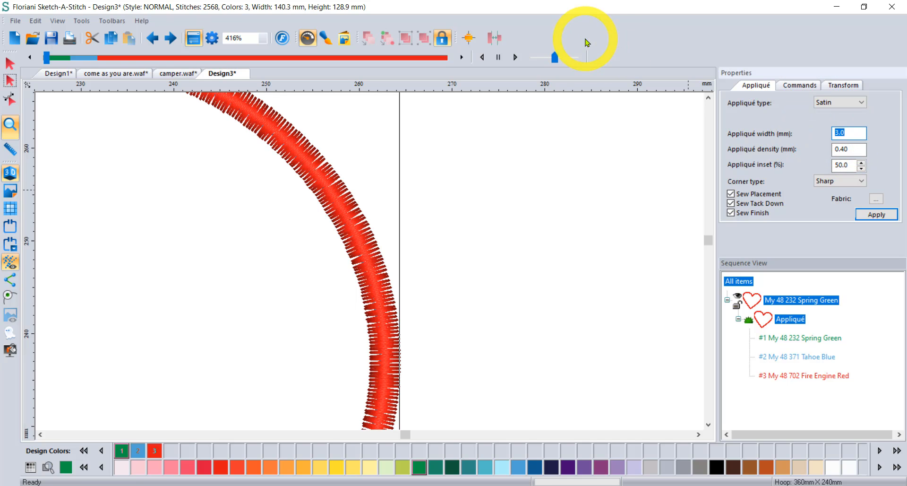
text(4)
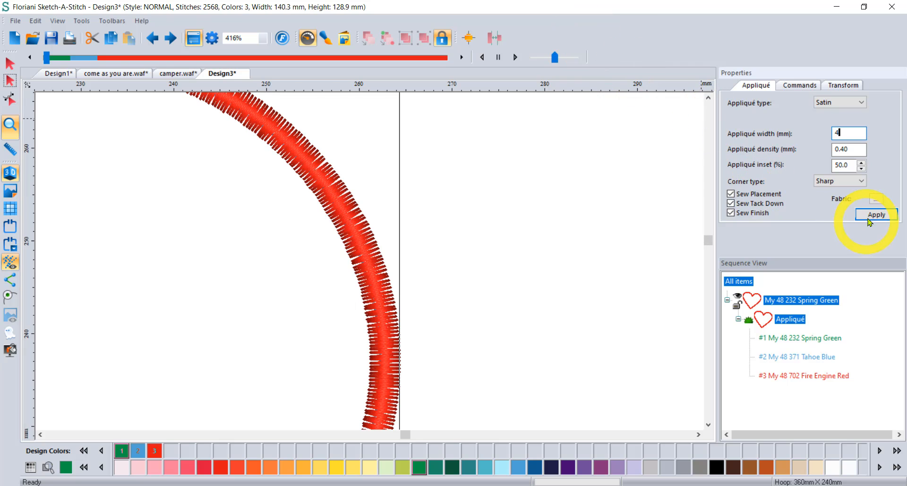
click(876, 215)
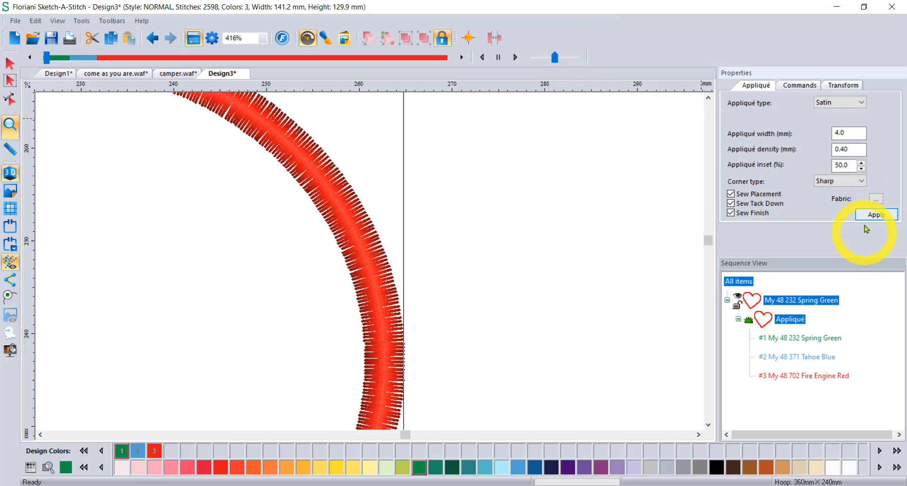
Set the heart's appliqué density to 0.30 mm for a denser satin edge.
drag(854, 150, 789, 148)
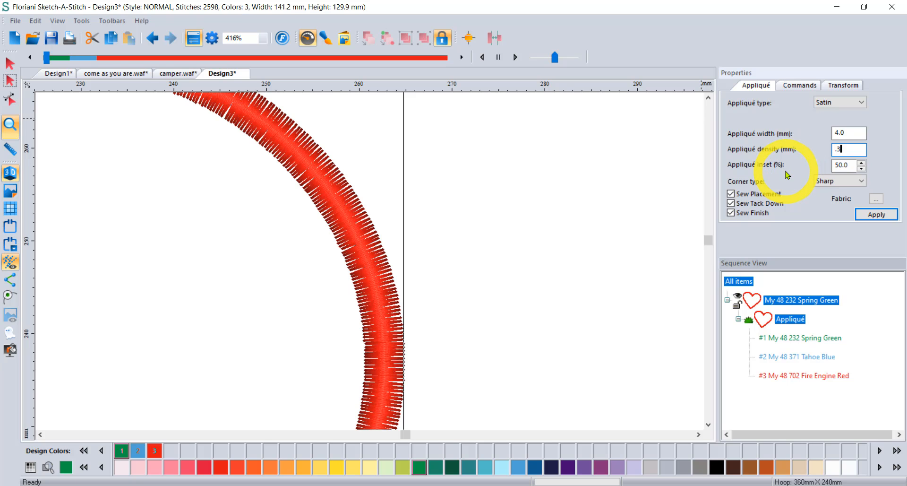
text(.3)
key(Return)
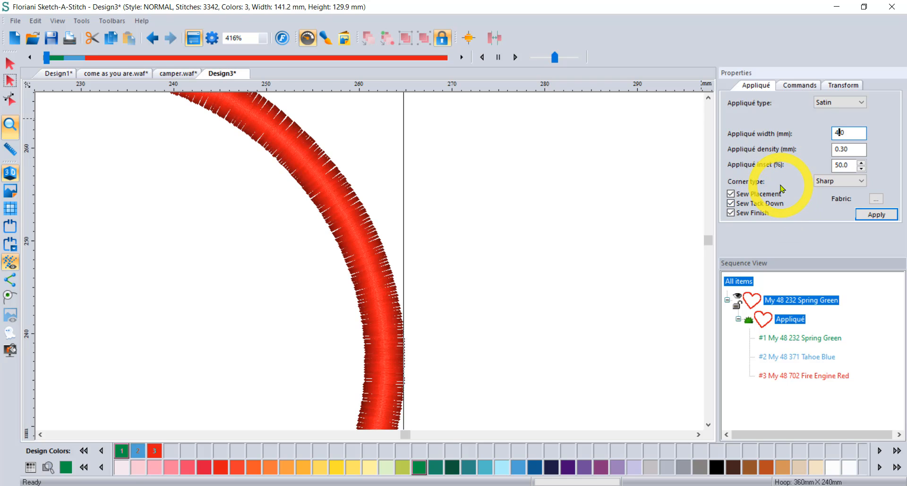
Set the heart's appliqué density to 0.70 mm and apply it.
drag(849, 149, 816, 147)
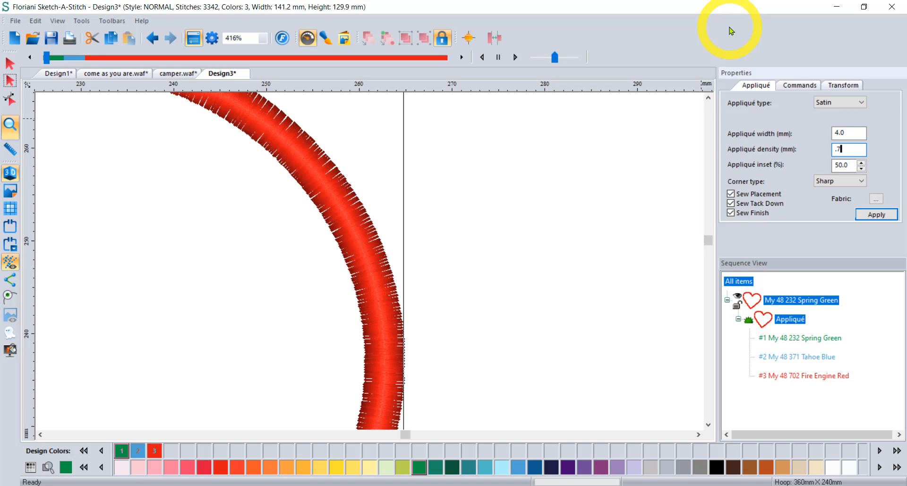
click(876, 215)
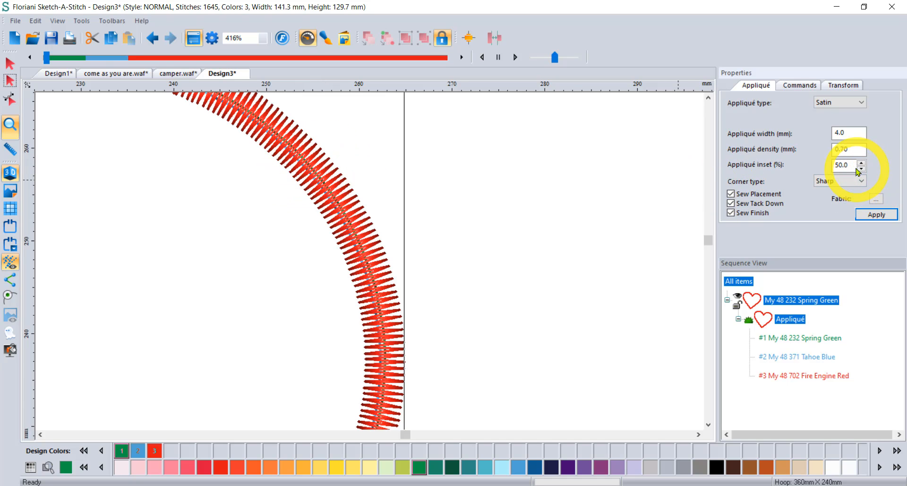
Compare the heart's satin appliqué inset by applying 30%, 70% and finally 50%.
double_click(833, 164)
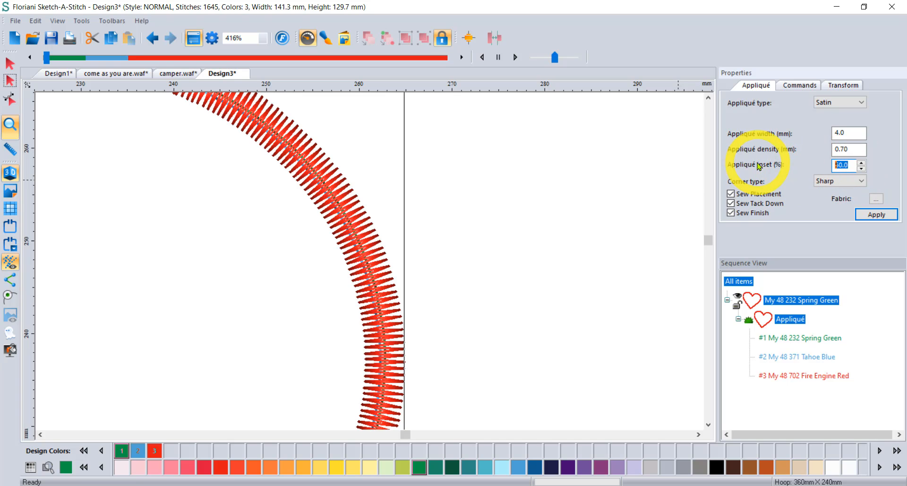
click(880, 214)
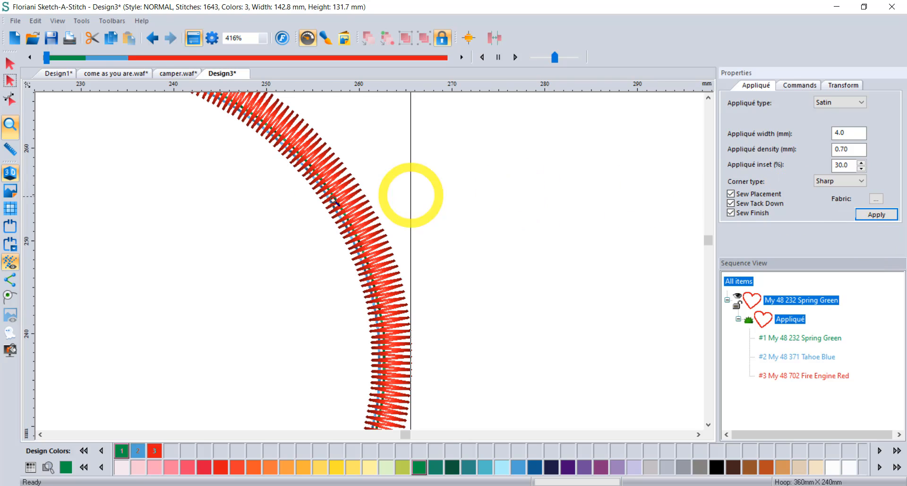
double_click(849, 165)
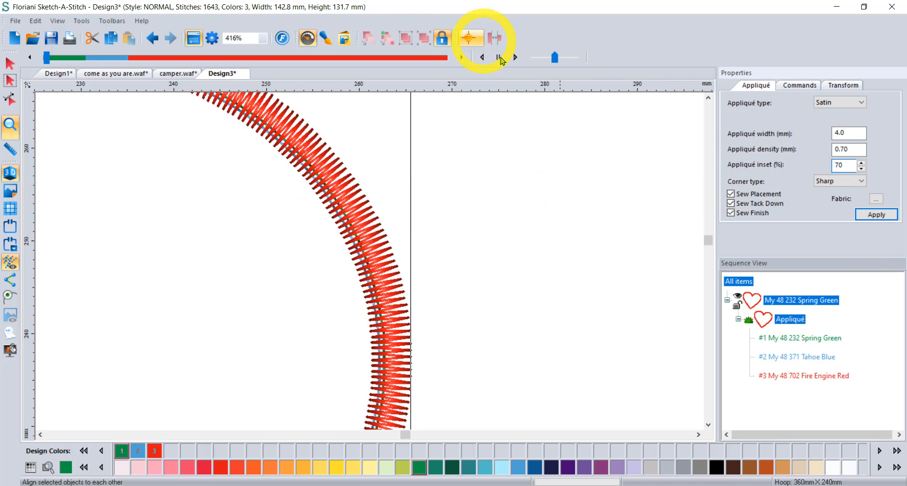
click(872, 215)
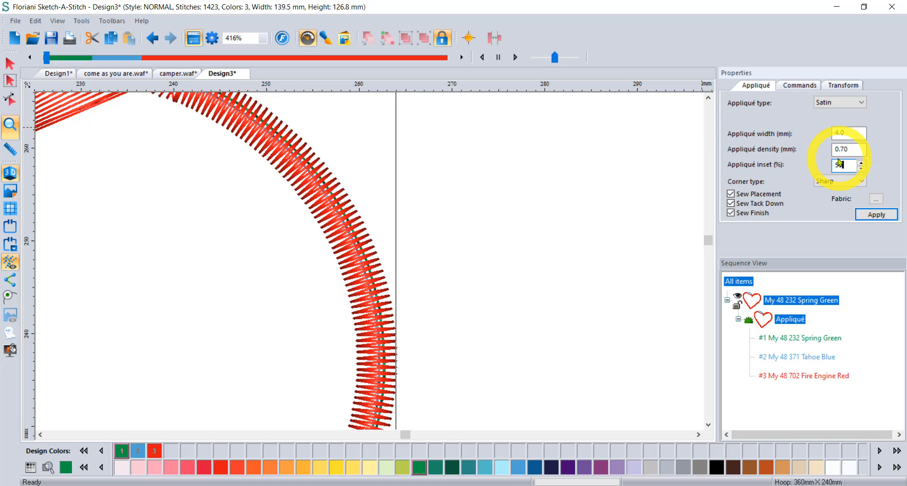
click(876, 215)
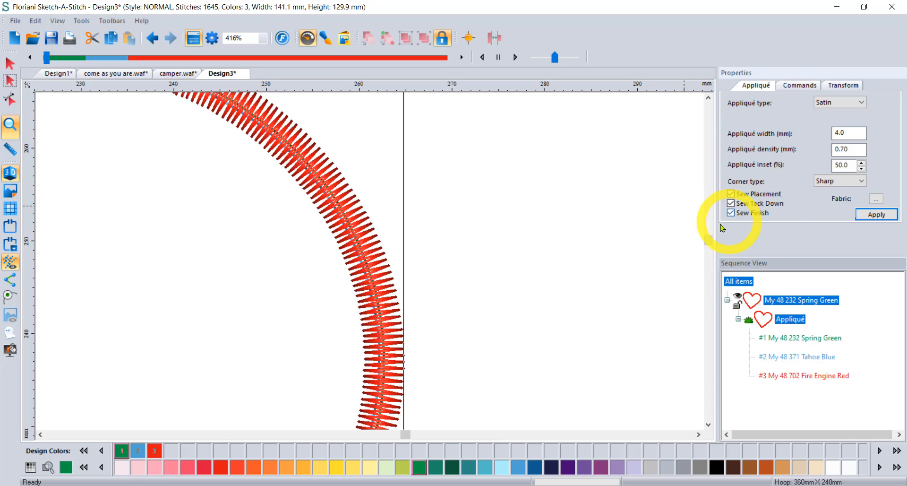
Turn off Sew Finish for the heart appliqué, apply the change, and re-enable Sew Finish.
click(731, 213)
click(874, 215)
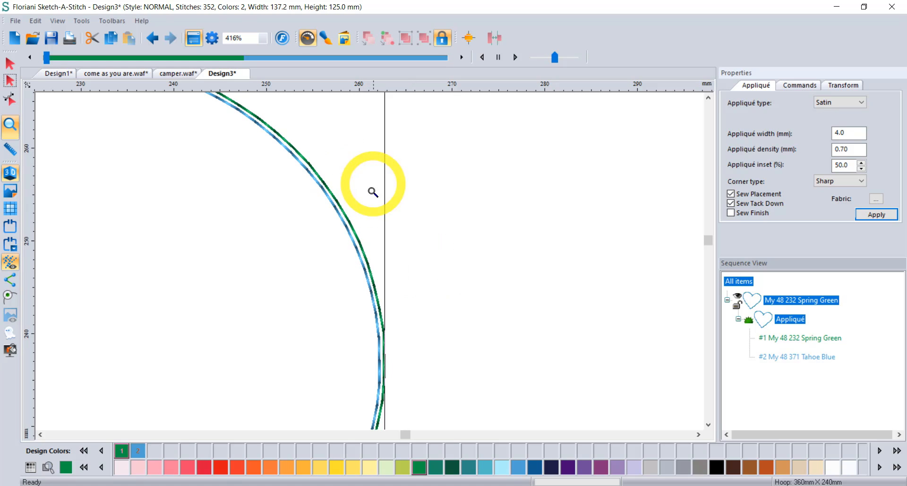
click(732, 213)
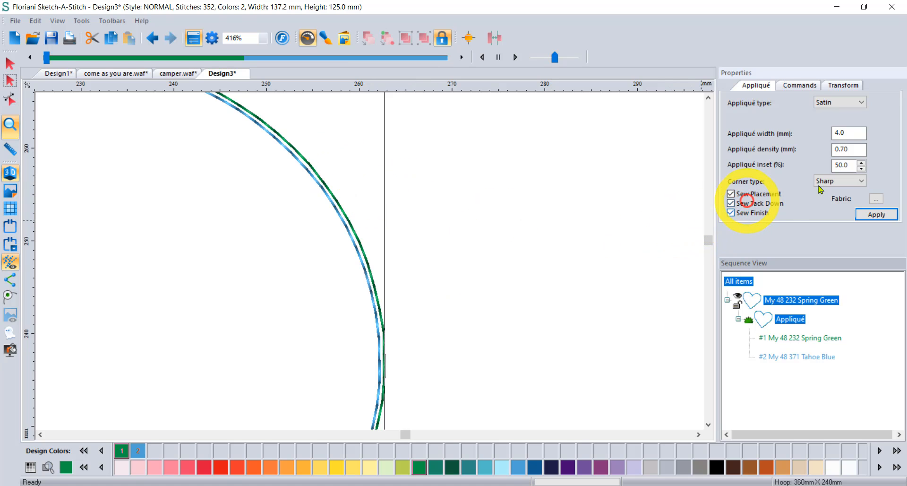
Change the heart's appliqué type to Blanket and apply it.
click(832, 102)
click(834, 121)
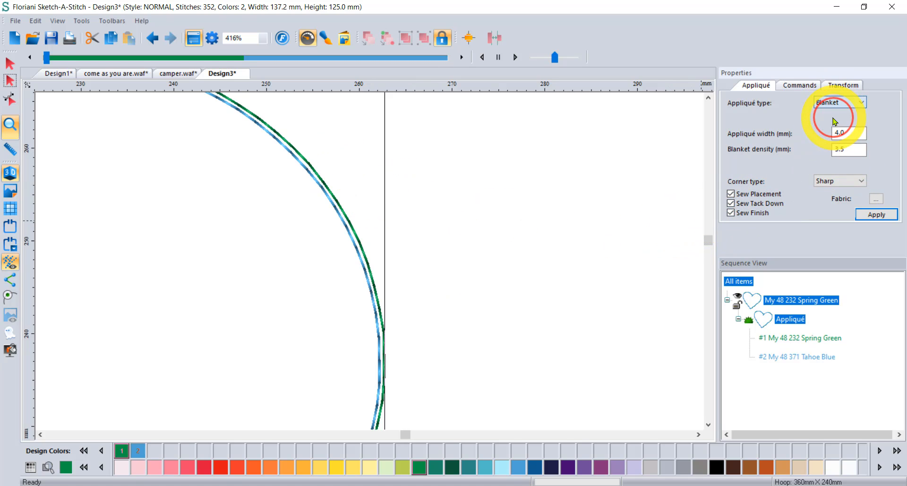
click(877, 214)
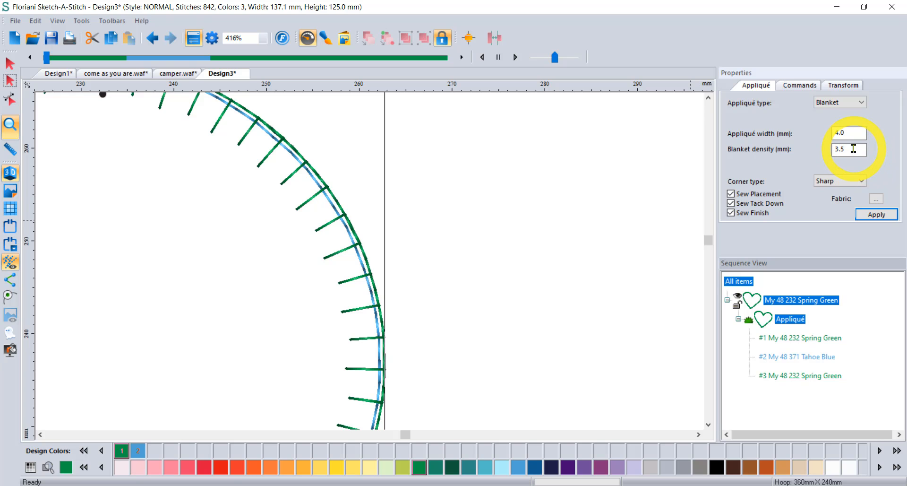
Set the heart's blanket density to 4 mm and its appliqué width to 3 mm, applying each value.
drag(847, 148, 806, 144)
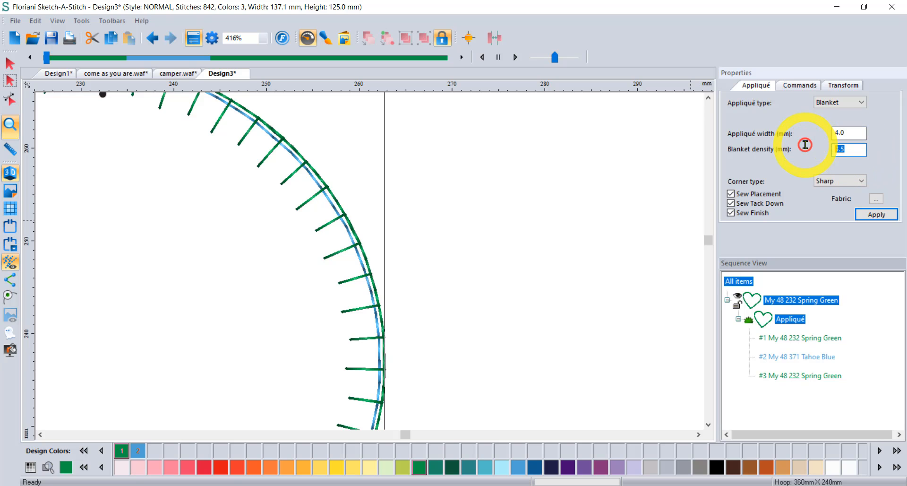
text(4)
click(875, 214)
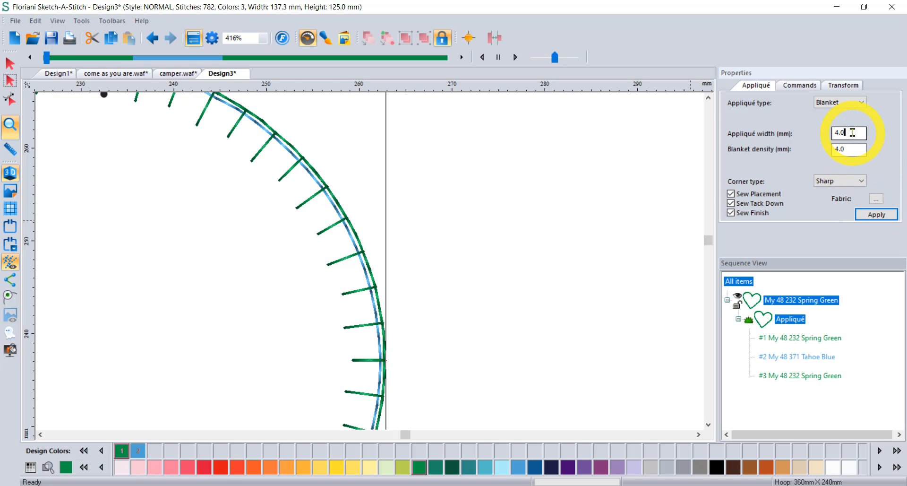
drag(852, 133, 821, 134)
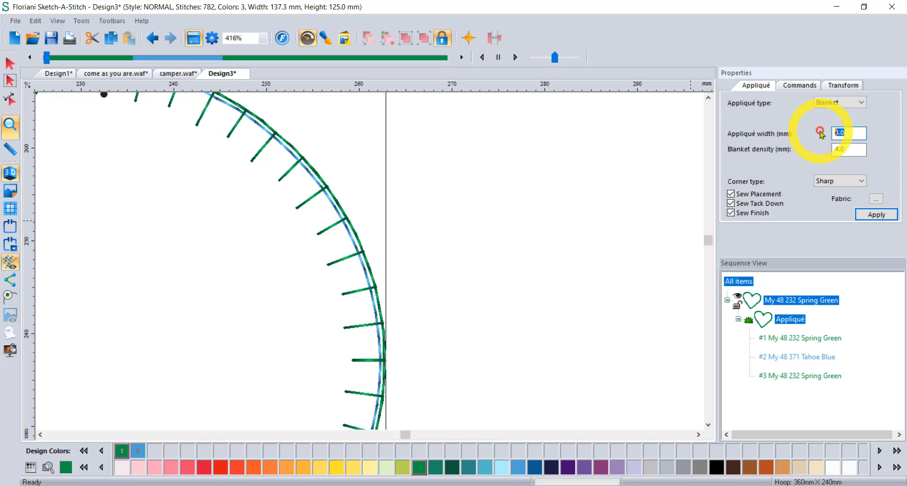
click(882, 214)
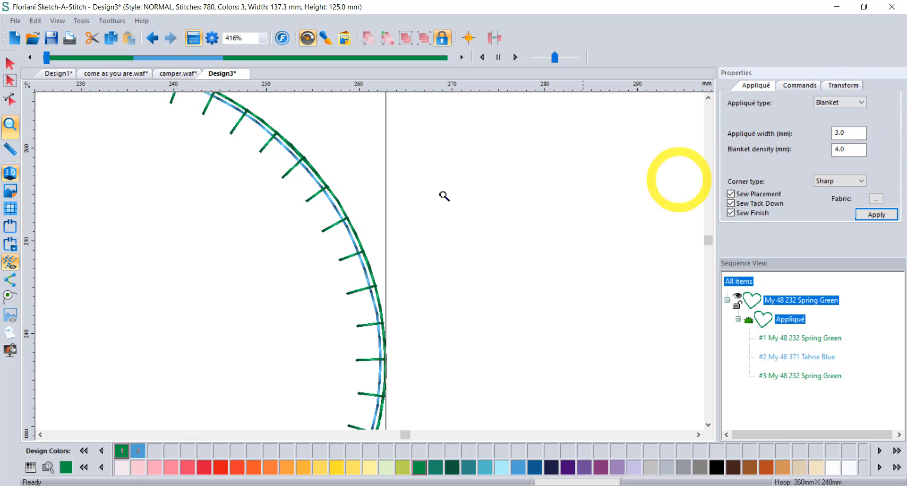
Assign the AF_Fuchsia Glitter fabric to the heart appliqué.
double_click(8, 126)
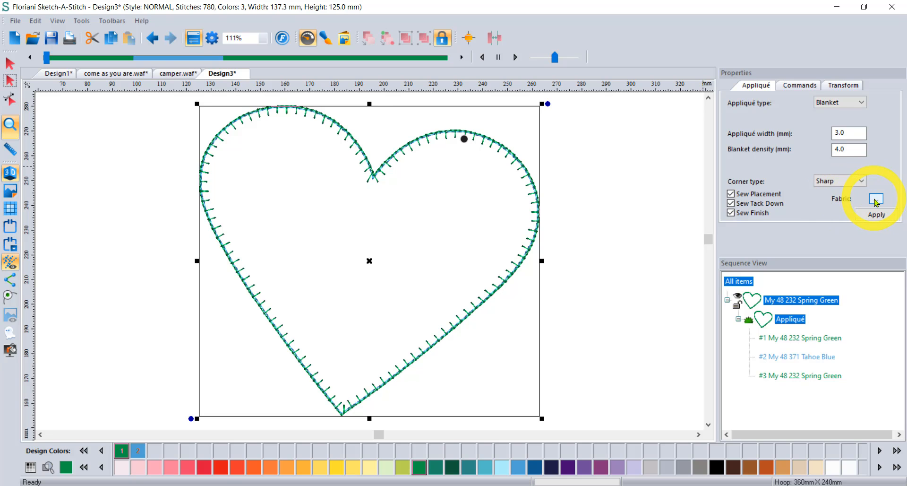
click(876, 200)
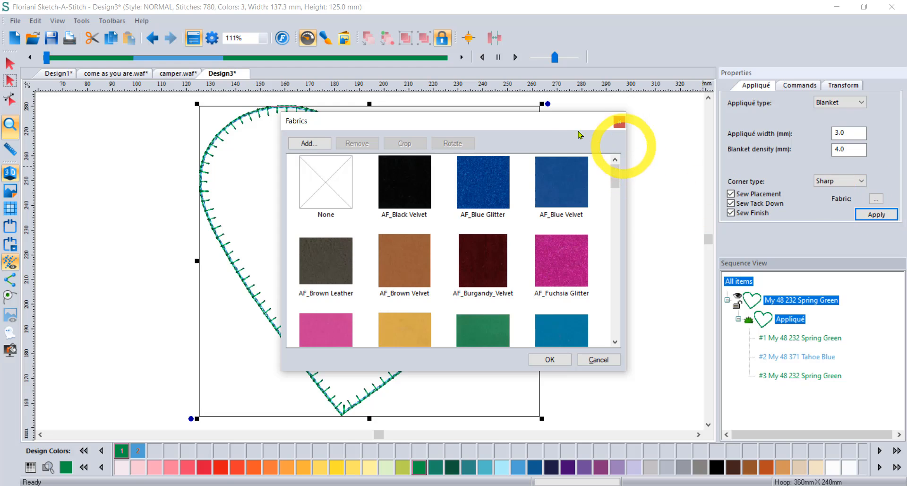
drag(567, 122, 782, 51)
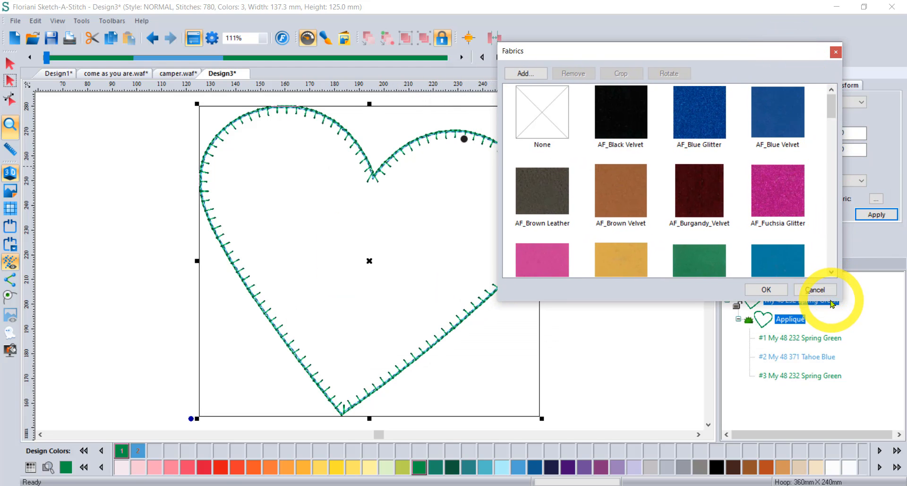
click(757, 175)
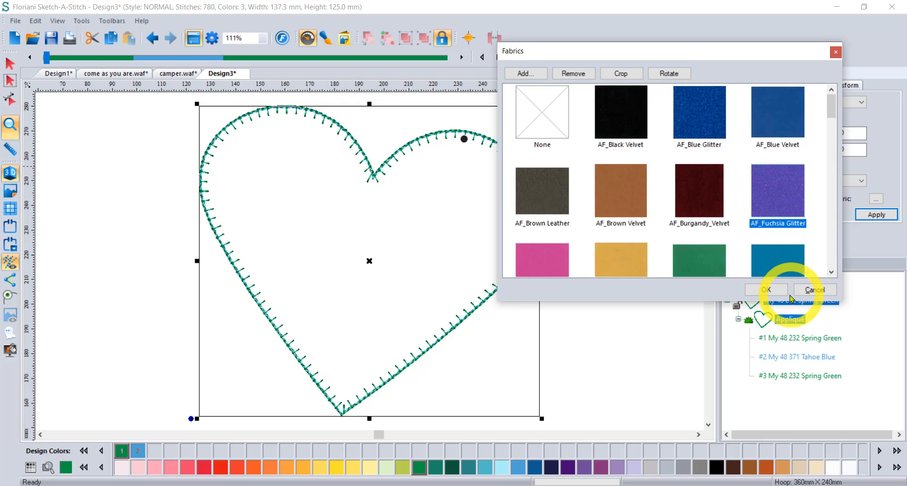
click(771, 288)
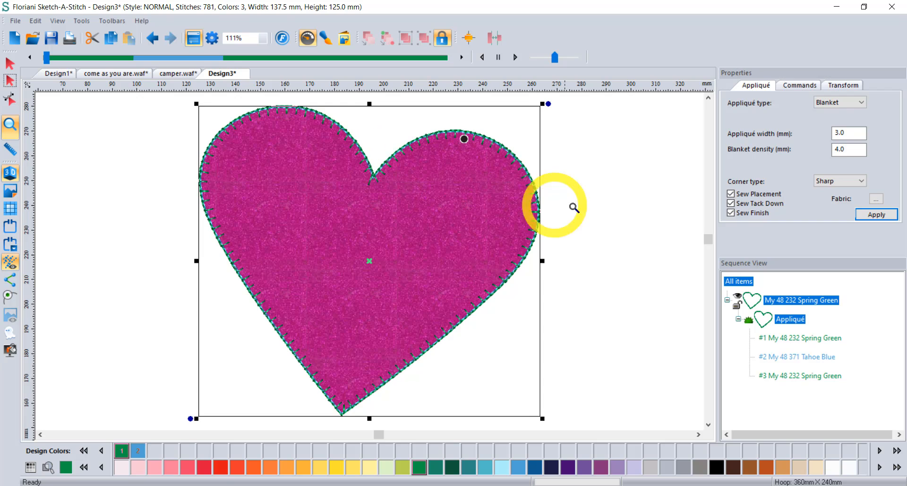
Deselect the heart appliqué to view the finished design without selection handles.
click(10, 63)
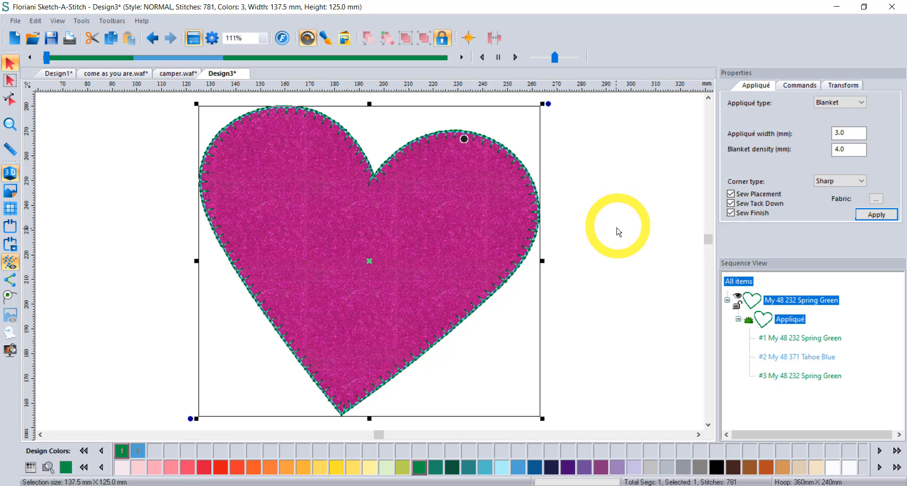
click(590, 208)
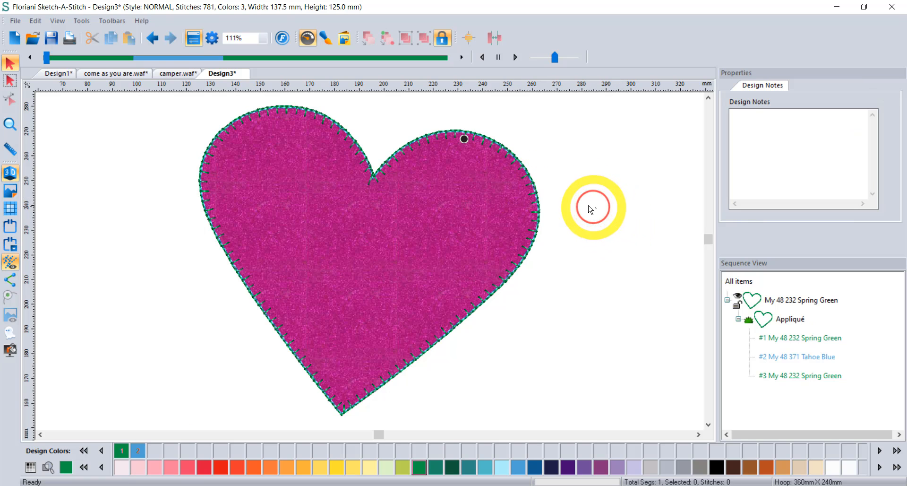
scroll(359, 200, down, 2)
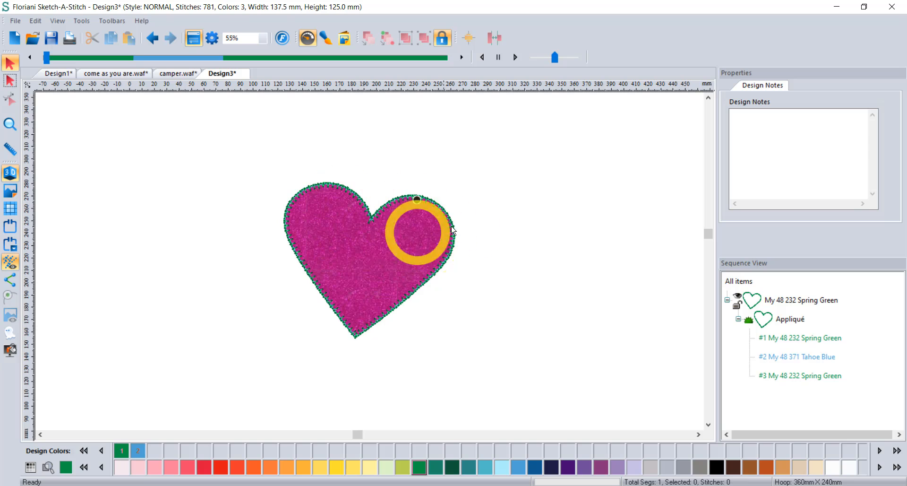